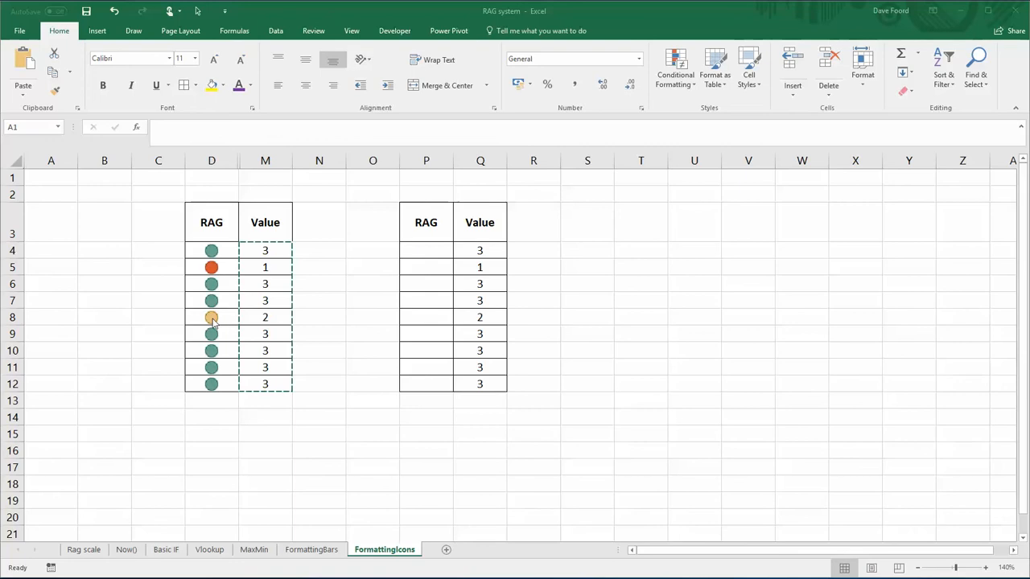
Set the first value in the first table, cell M4, to 2.
{"action": "left_click", "coordinate": [274, 250]}
{"action": "type", "text": "2"}
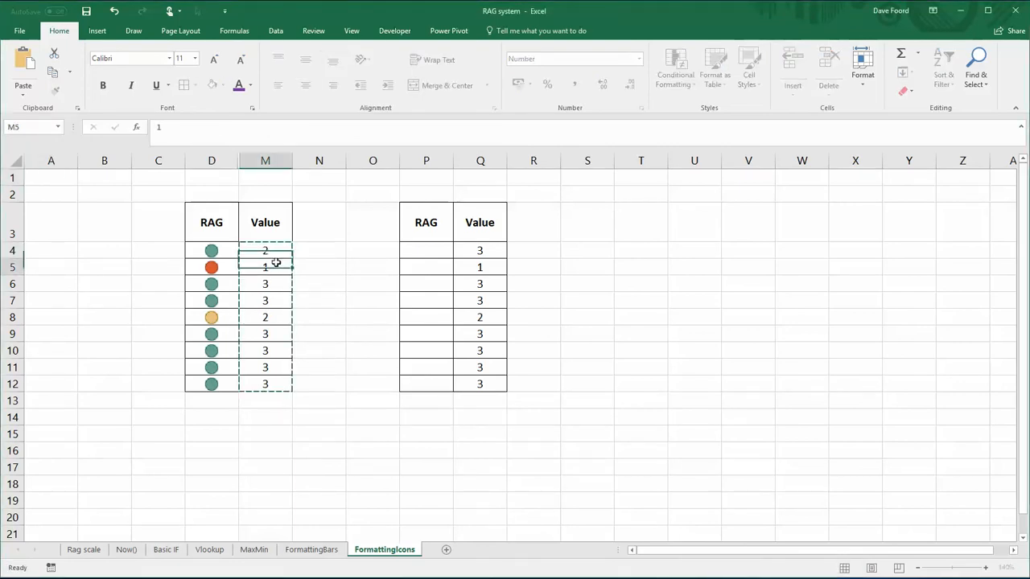
{"action": "key", "text": "Return"}
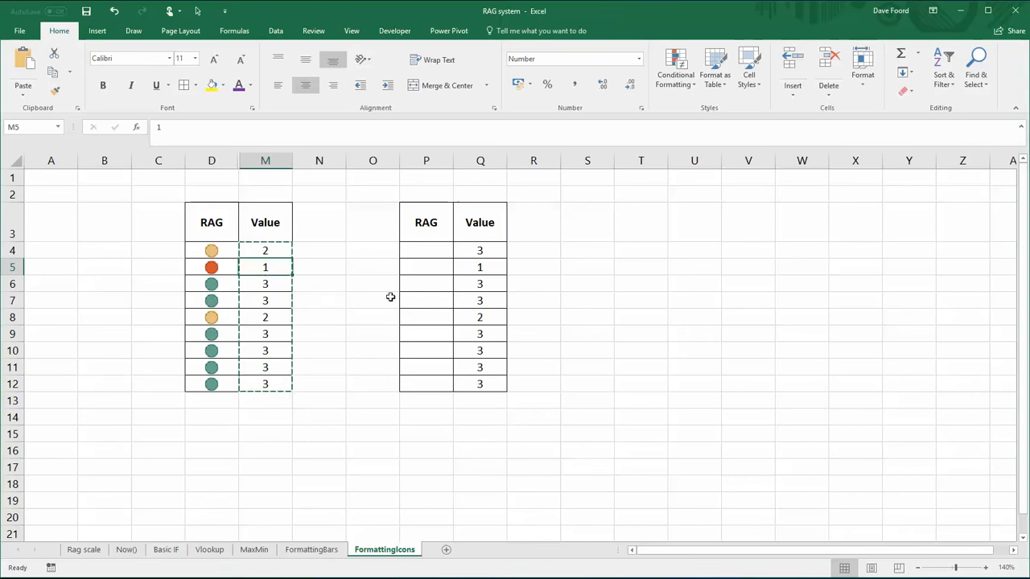
Link P4 to its neighbouring value with =Q4, fill the formula down to P12, and centre the filled cells.
{"action": "left_click", "coordinate": [419, 252]}
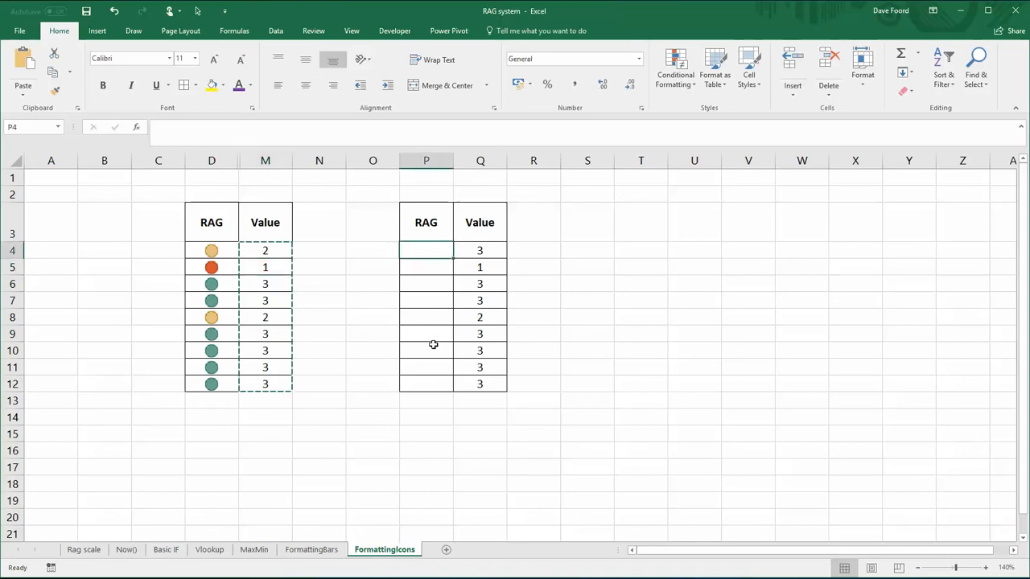
{"action": "type", "text": "="}
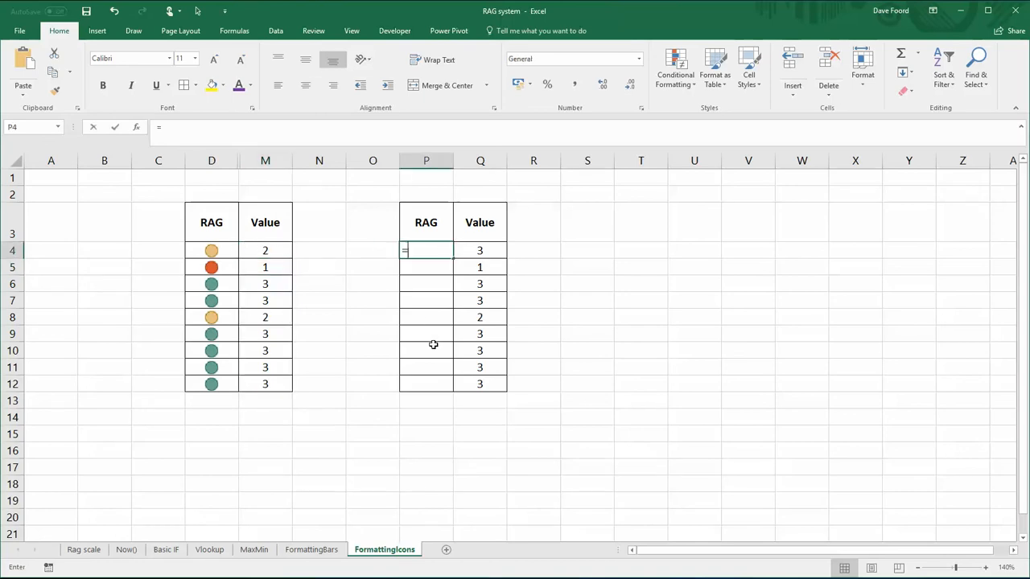
{"action": "left_click", "coordinate": [479, 251]}
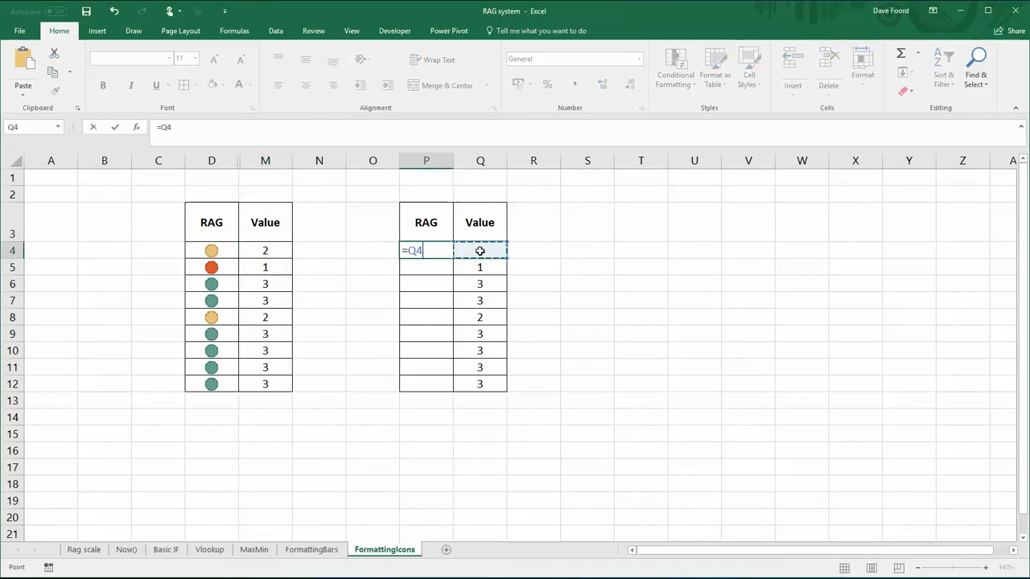
{"action": "key", "text": "Return"}
{"action": "left_click", "coordinate": [445, 251]}
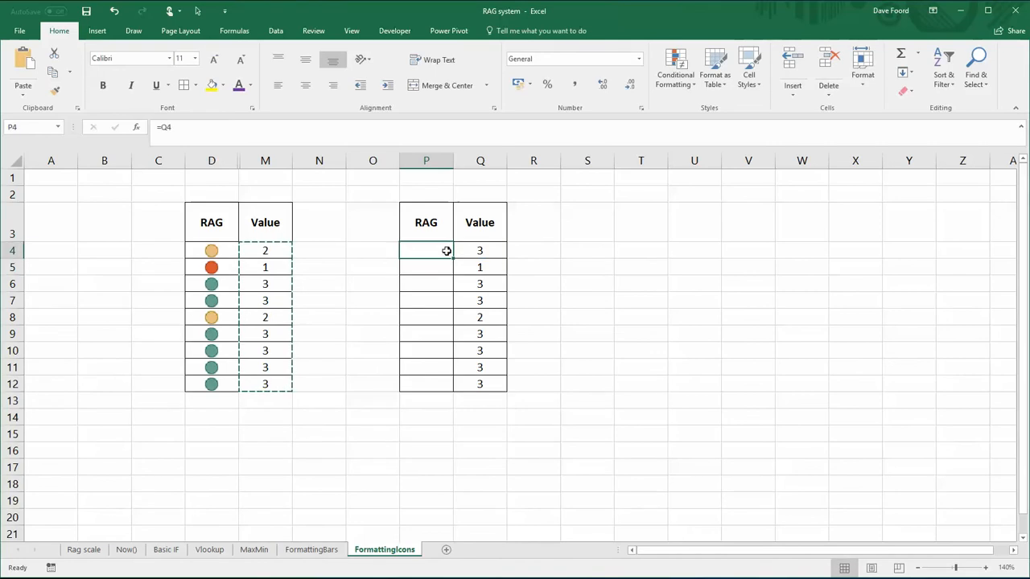
{"action": "left_click_drag", "start_coordinate": [454, 256], "coordinate": [459, 392]}
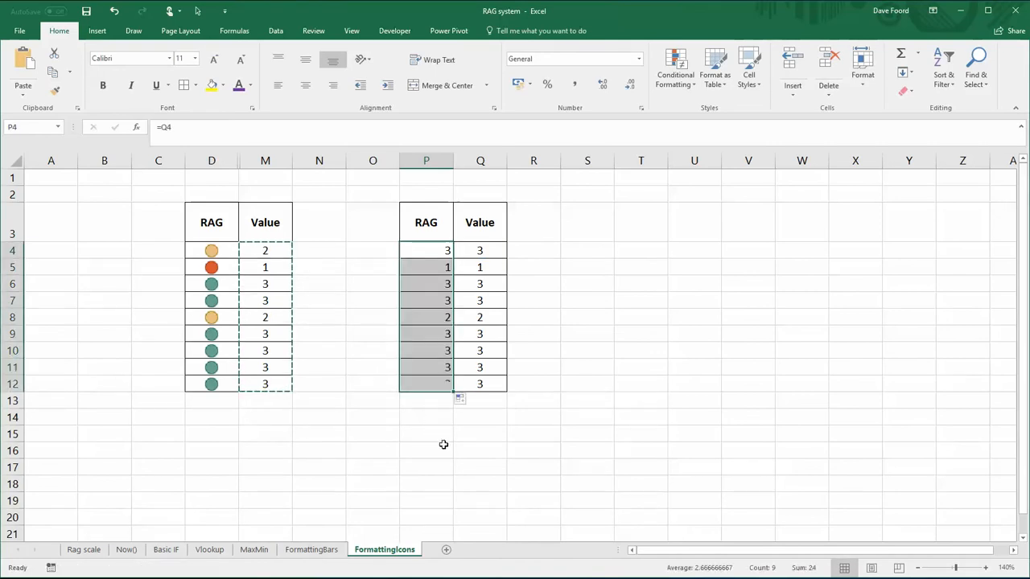
{"action": "left_click", "coordinate": [306, 87]}
{"action": "left_click", "coordinate": [573, 301]}
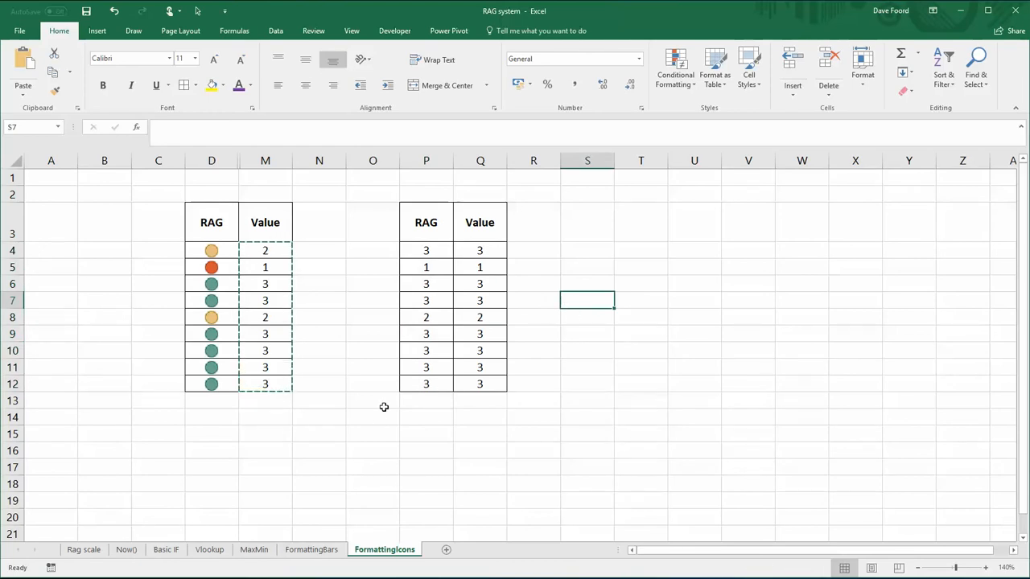
Apply the 3 Signs icon set as conditional formatting to the RAG cells P4:P12.
{"action": "left_click_drag", "start_coordinate": [427, 249], "coordinate": [417, 385]}
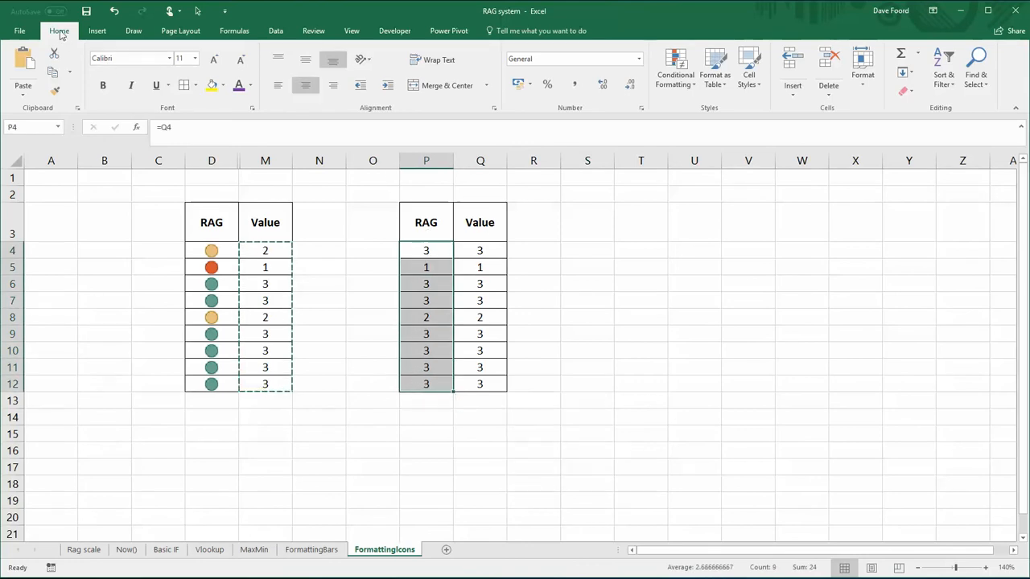
{"action": "left_click", "coordinate": [689, 91]}
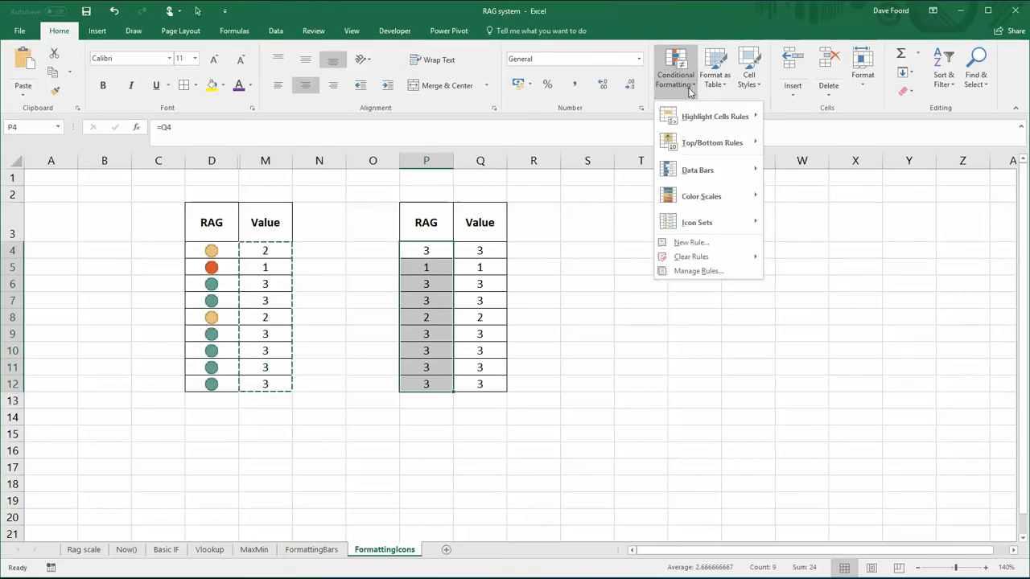
{"action": "mouse_move", "coordinate": [735, 217]}
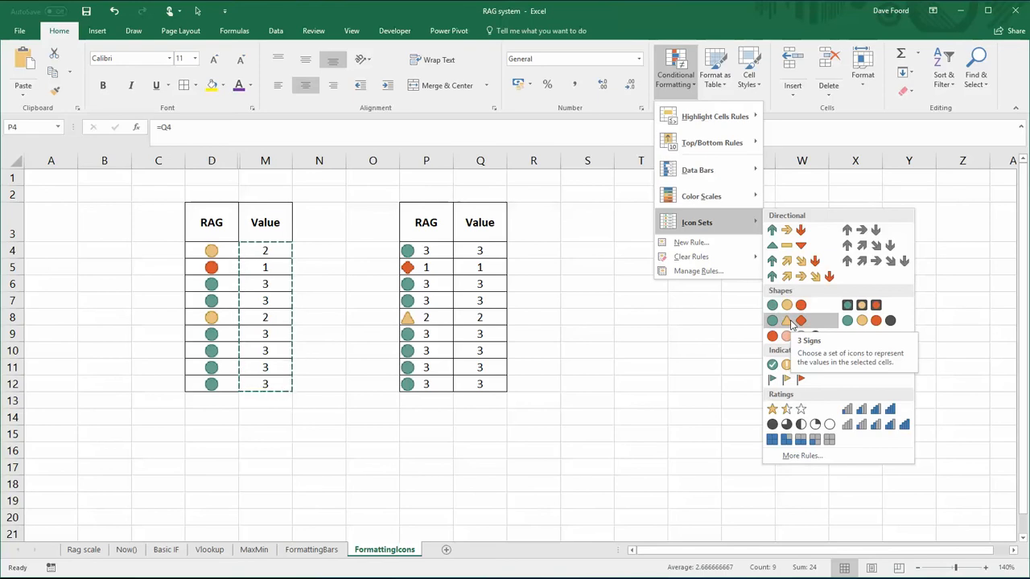
{"action": "left_click", "coordinate": [791, 322]}
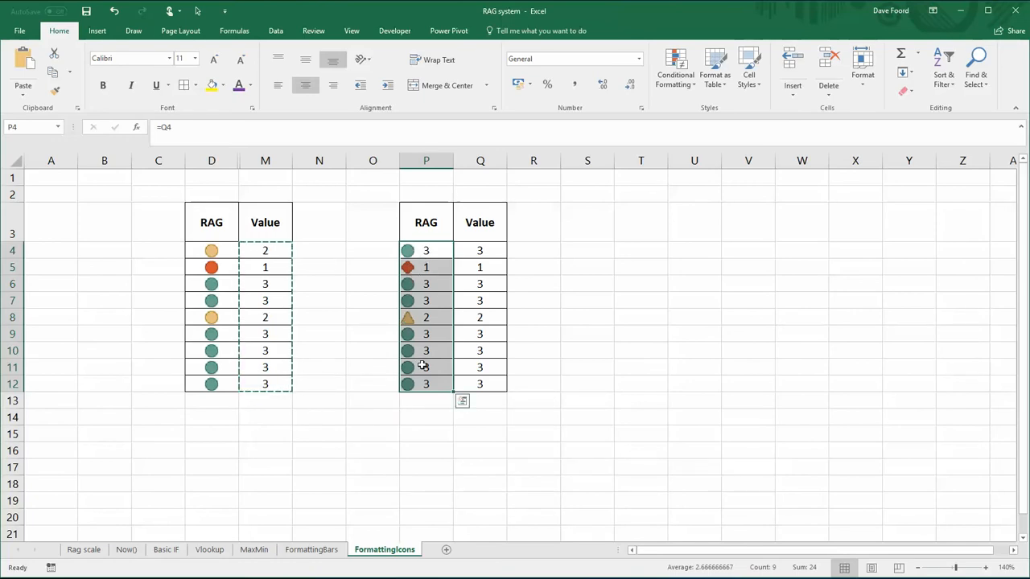
Edit the icon set rule for P4:P12 so both icon thresholds use the Number type.
{"action": "left_click", "coordinate": [675, 83]}
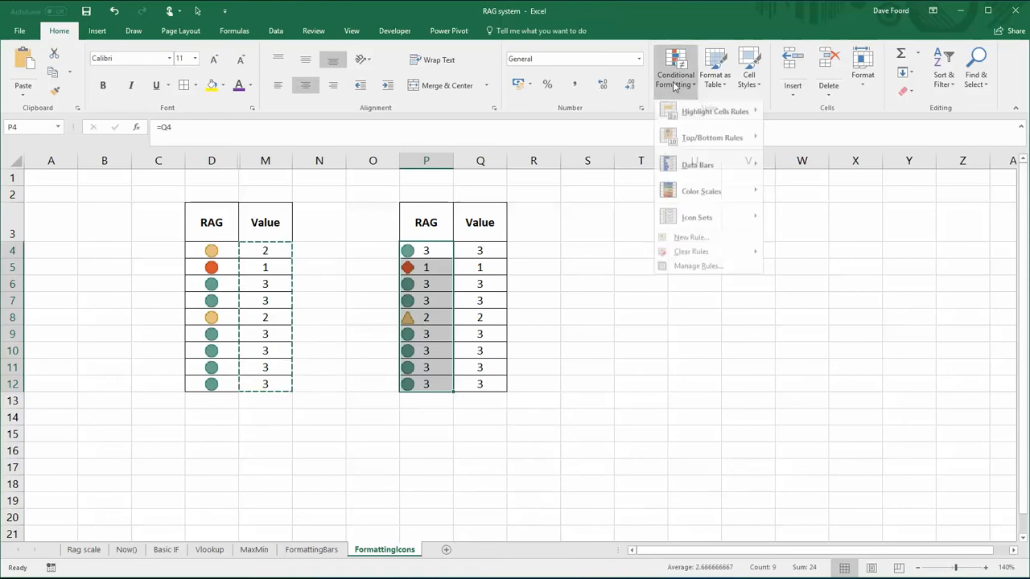
{"action": "left_click", "coordinate": [697, 271]}
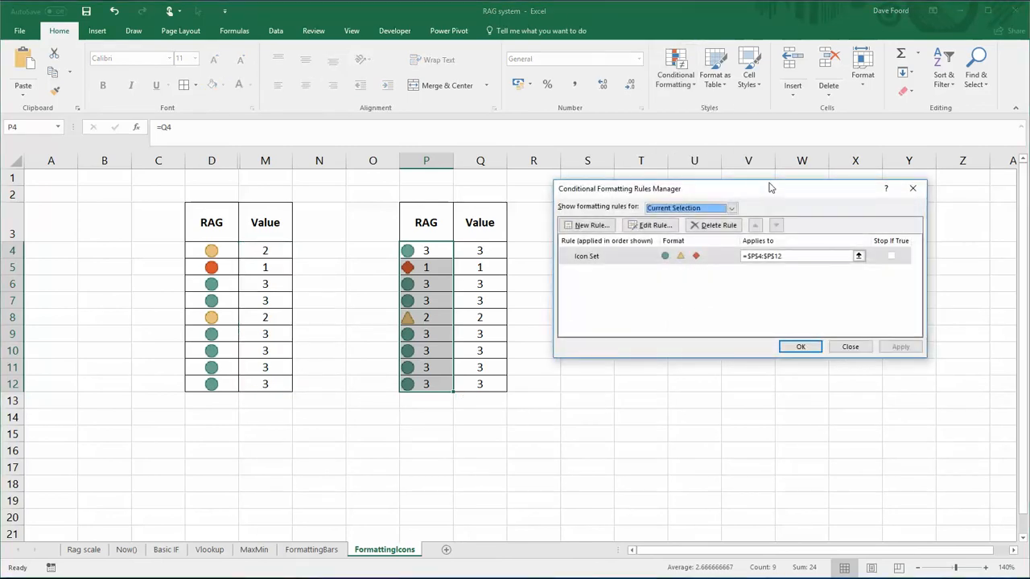
{"action": "left_click_drag", "start_coordinate": [770, 186], "coordinate": [739, 239]}
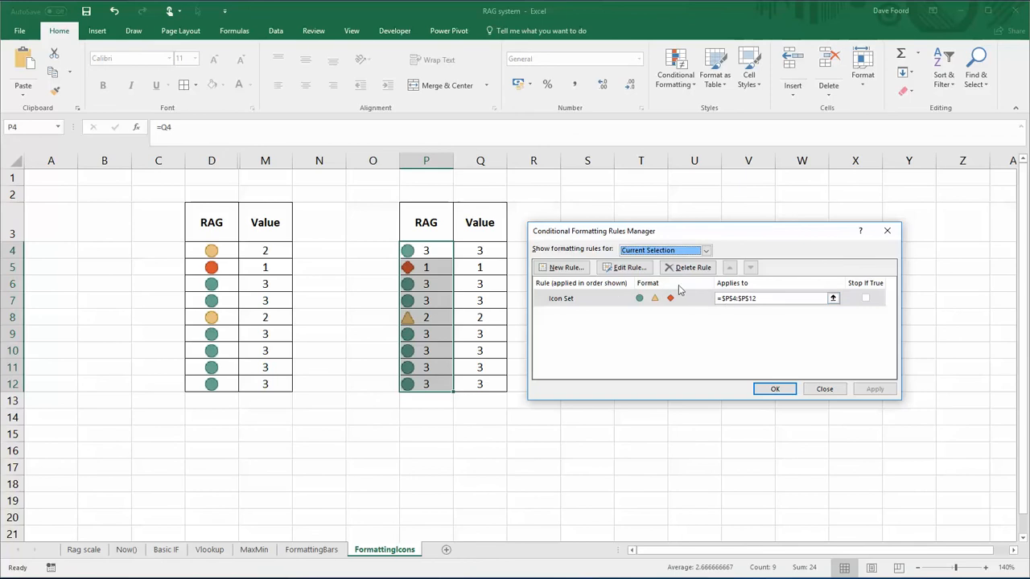
{"action": "left_click", "coordinate": [625, 269]}
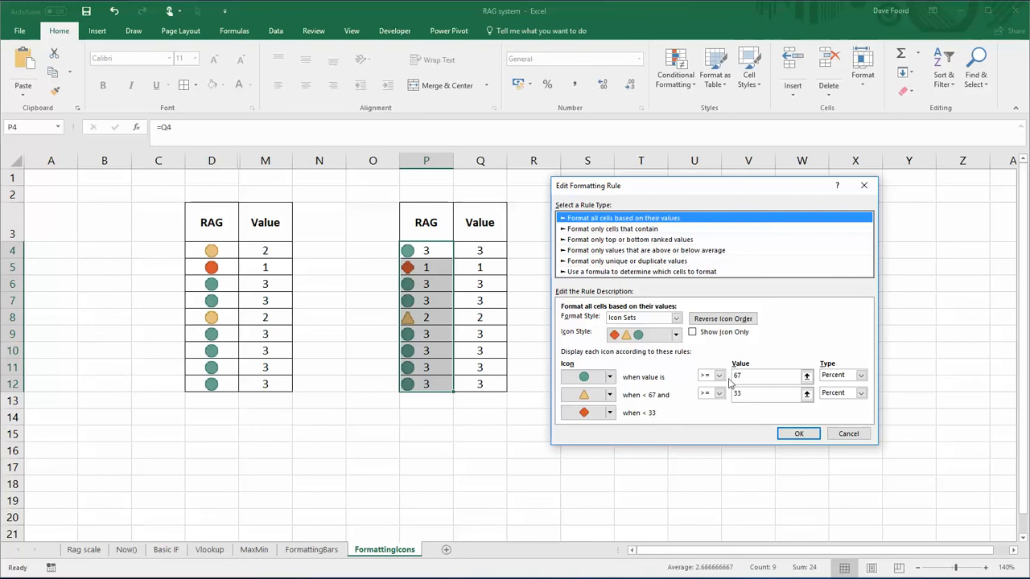
{"action": "left_click", "coordinate": [862, 376]}
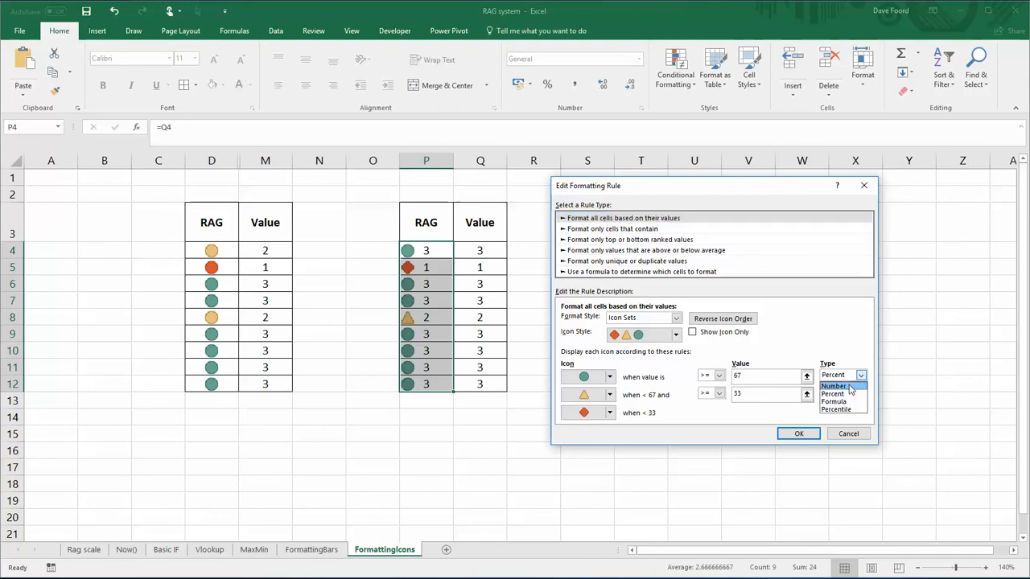
{"action": "left_click", "coordinate": [851, 387]}
{"action": "left_click", "coordinate": [861, 393]}
{"action": "left_click", "coordinate": [851, 405]}
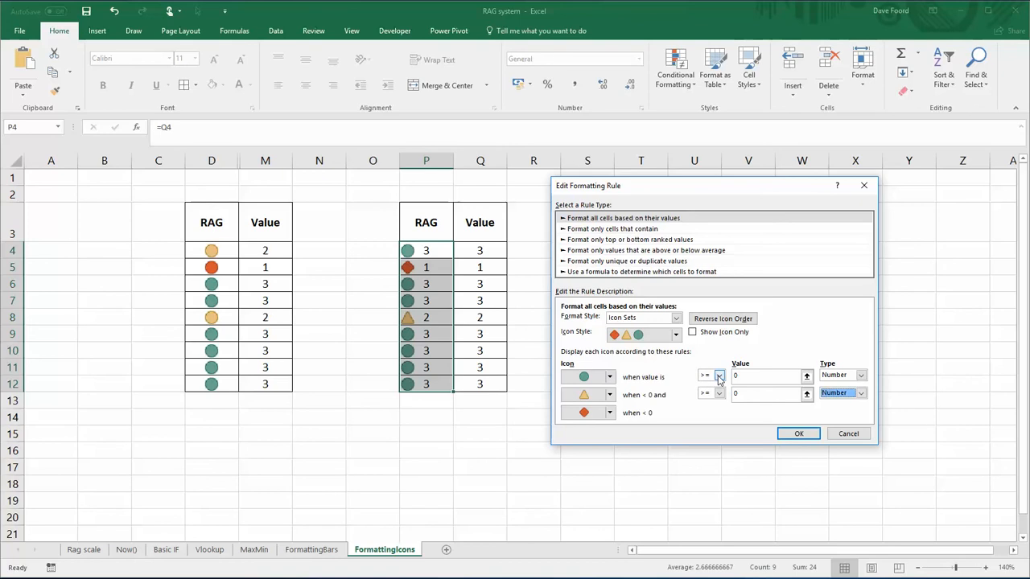
Set the green icon threshold to >= 3 and the amber one to >= 2, and apply the rule.
{"action": "left_click", "coordinate": [746, 375]}
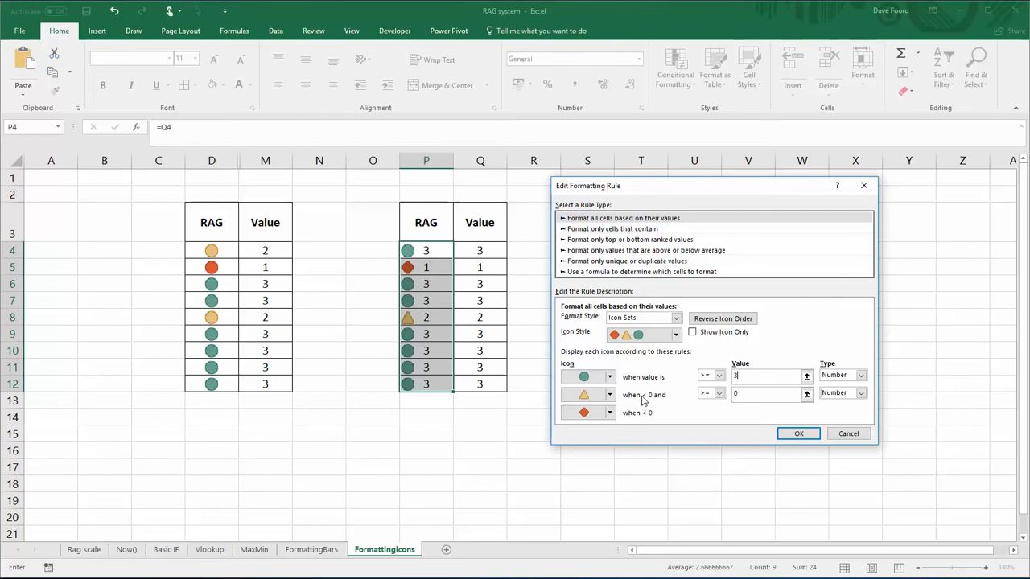
{"action": "left_click", "coordinate": [743, 393]}
{"action": "type", "text": "2"}
{"action": "left_click", "coordinate": [790, 434]}
{"action": "left_click", "coordinate": [777, 388]}
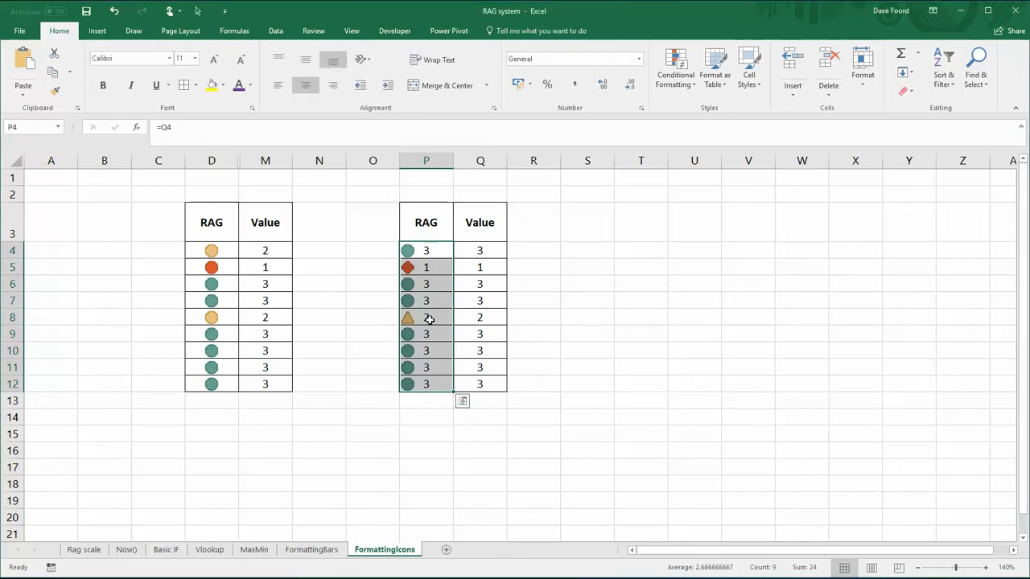
Edit the icon set rule for P4:P12 to show icons only, hiding the numbers in the RAG column.
{"action": "left_click", "coordinate": [680, 85]}
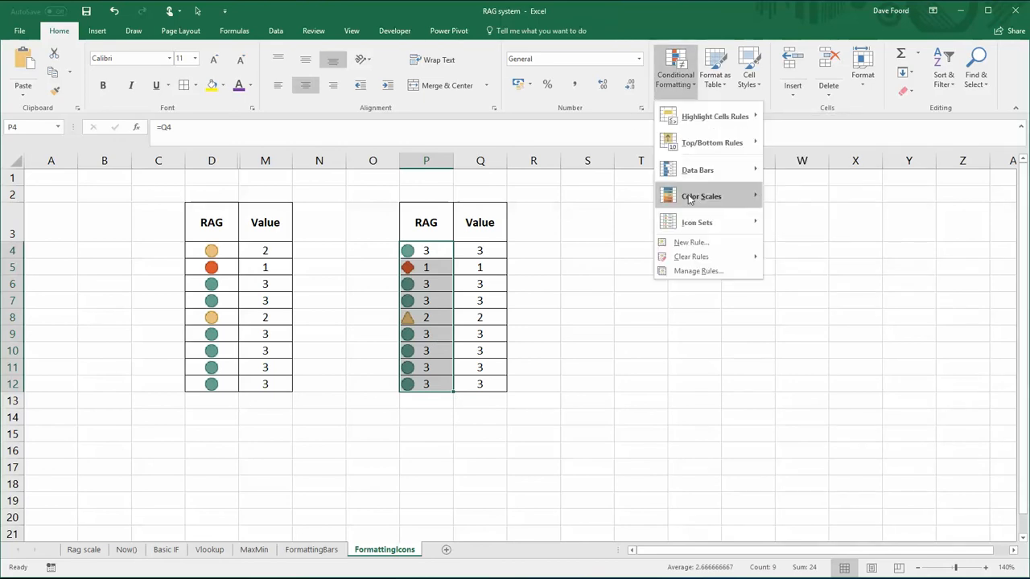
{"action": "left_click", "coordinate": [698, 270]}
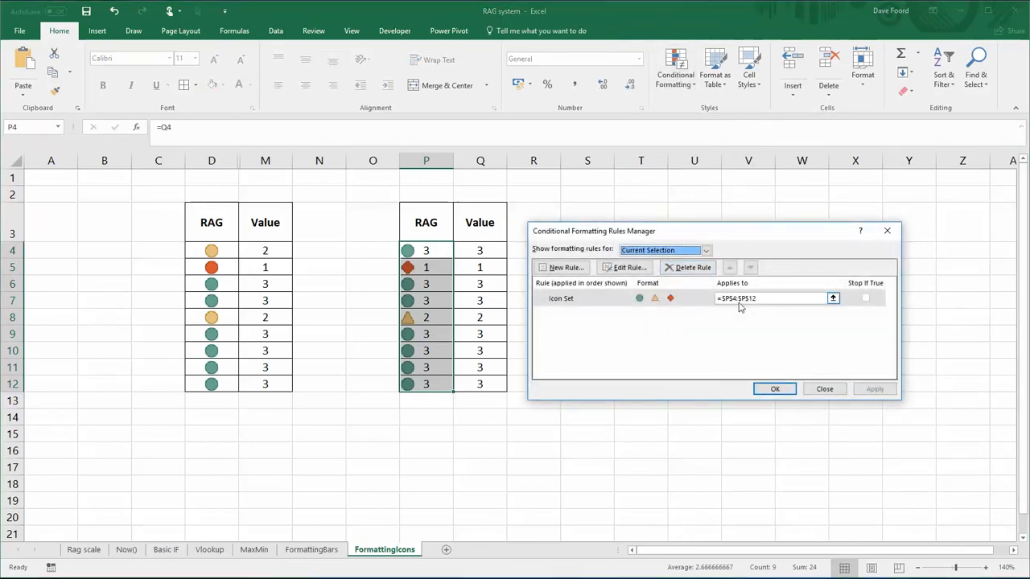
{"action": "left_click", "coordinate": [645, 300]}
{"action": "left_click", "coordinate": [626, 267]}
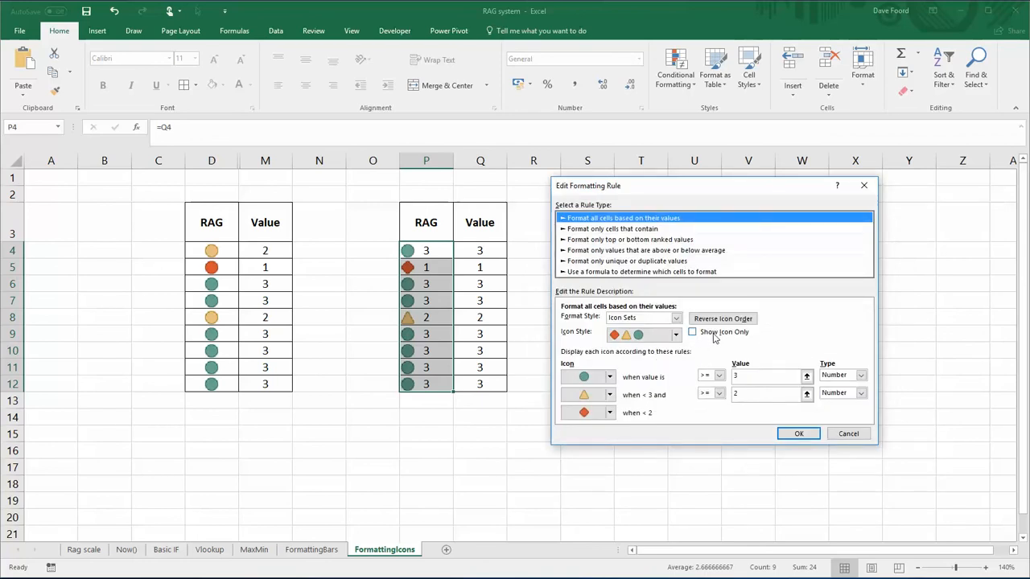
{"action": "left_click", "coordinate": [693, 333]}
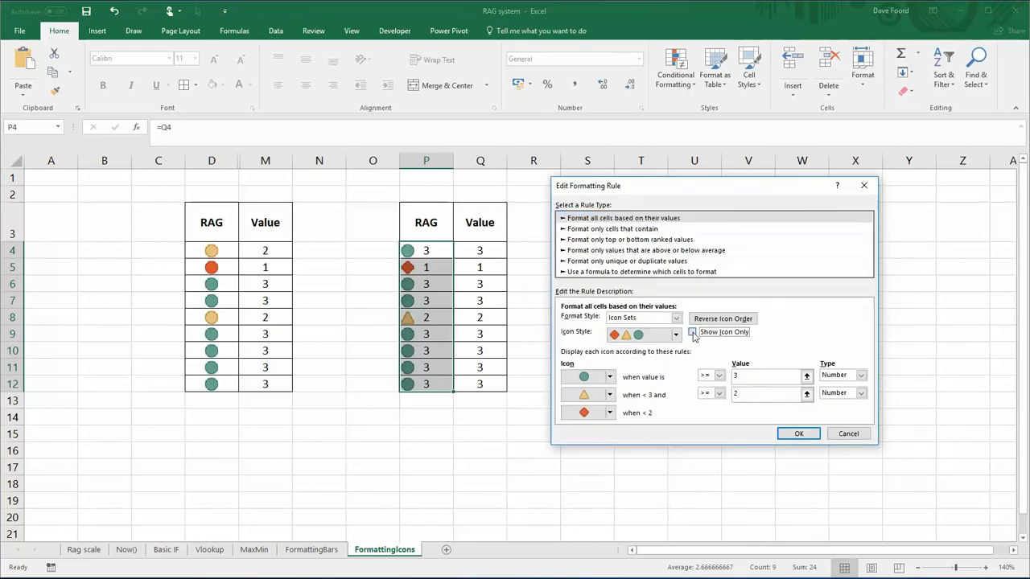
{"action": "left_click", "coordinate": [800, 434]}
{"action": "left_click", "coordinate": [787, 392]}
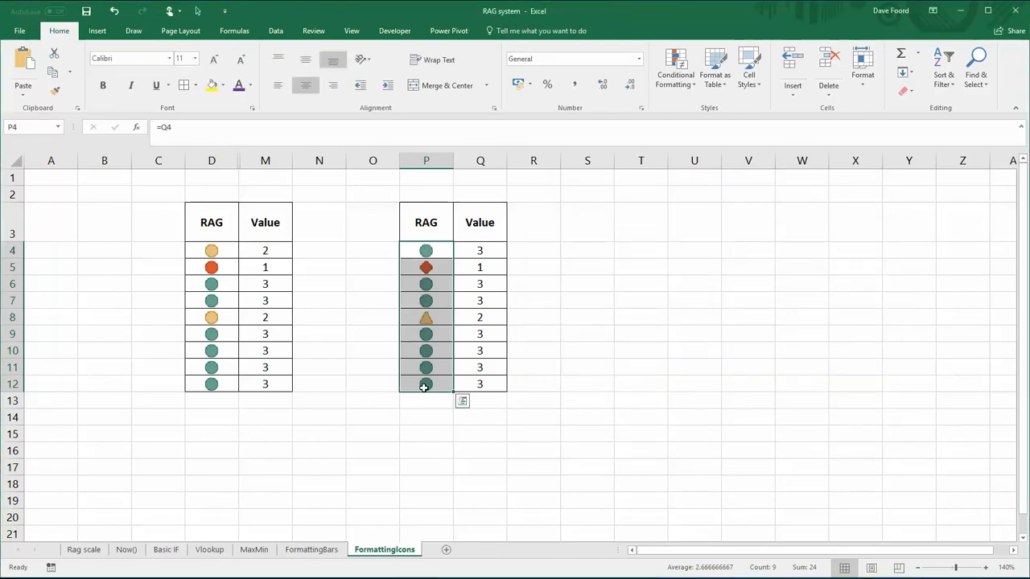
{"action": "left_click", "coordinate": [575, 397]}
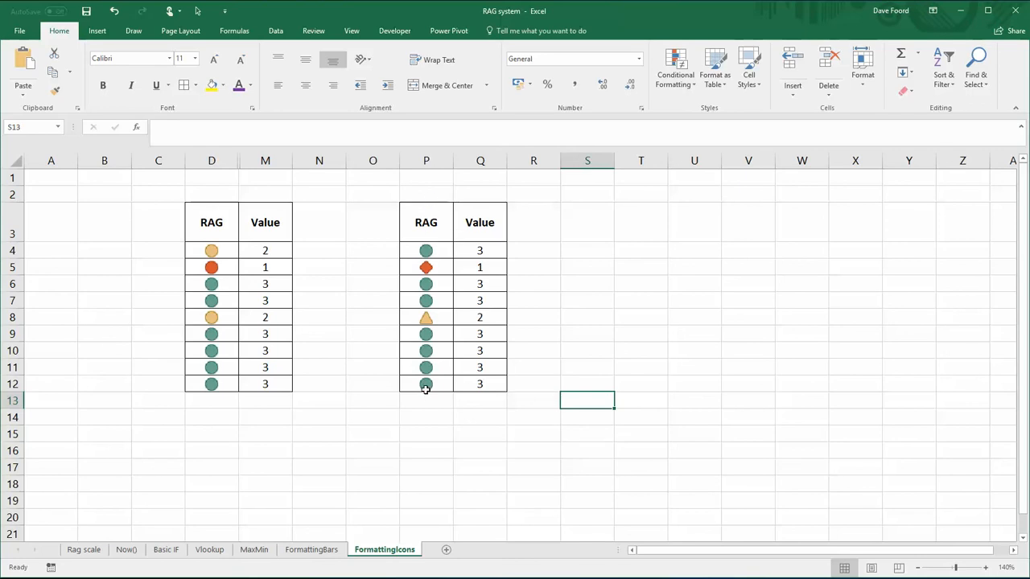
Test the icons by entering 2 in Q5, 1 in Q6 and 3 in Q7.
{"action": "left_click", "coordinate": [483, 267]}
{"action": "type", "text": "2"}
{"action": "key", "text": "Return"}
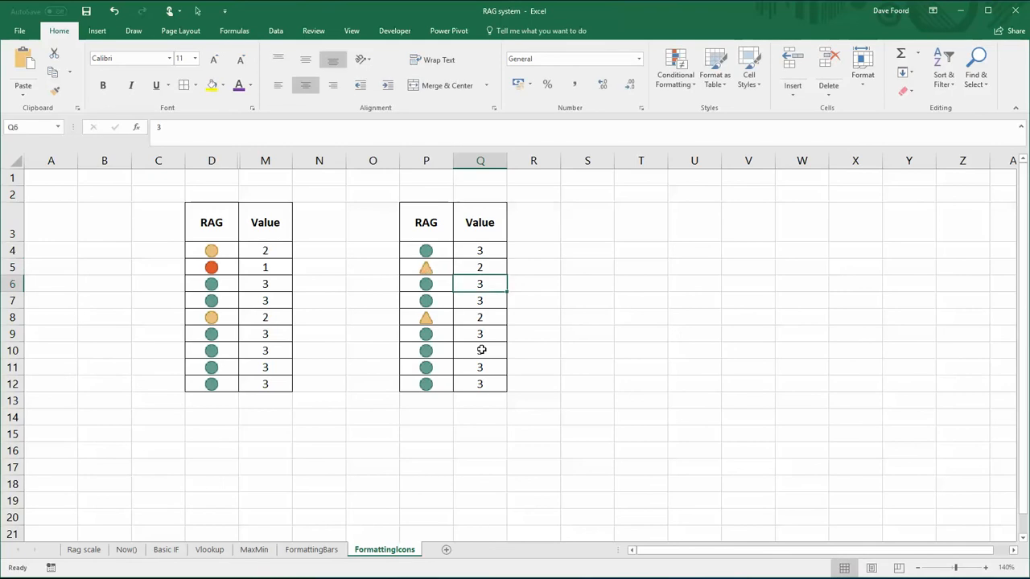
{"action": "type", "text": "1"}
{"action": "key", "text": "Return"}
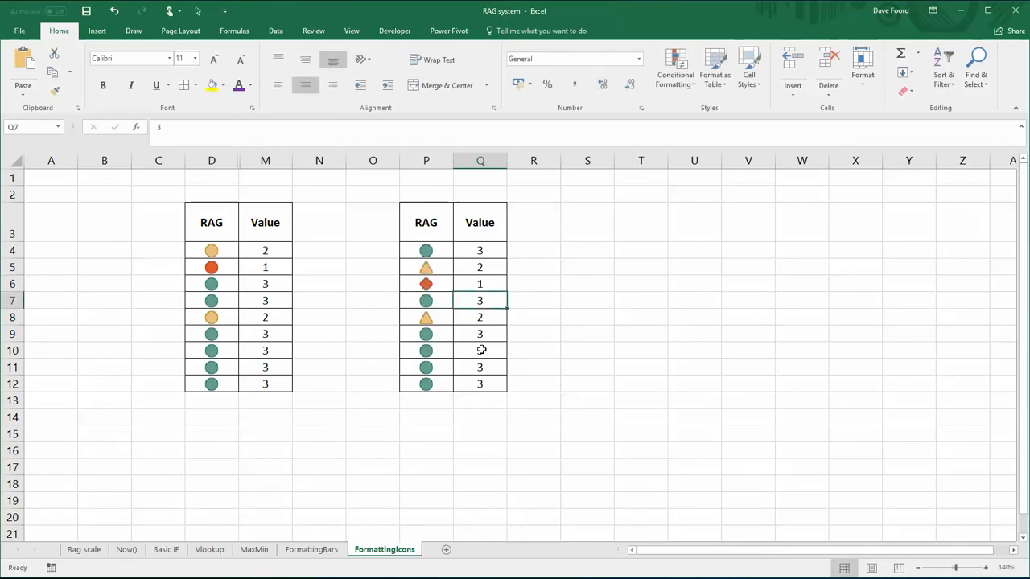
{"action": "type", "text": "3"}
{"action": "key", "text": "Return"}
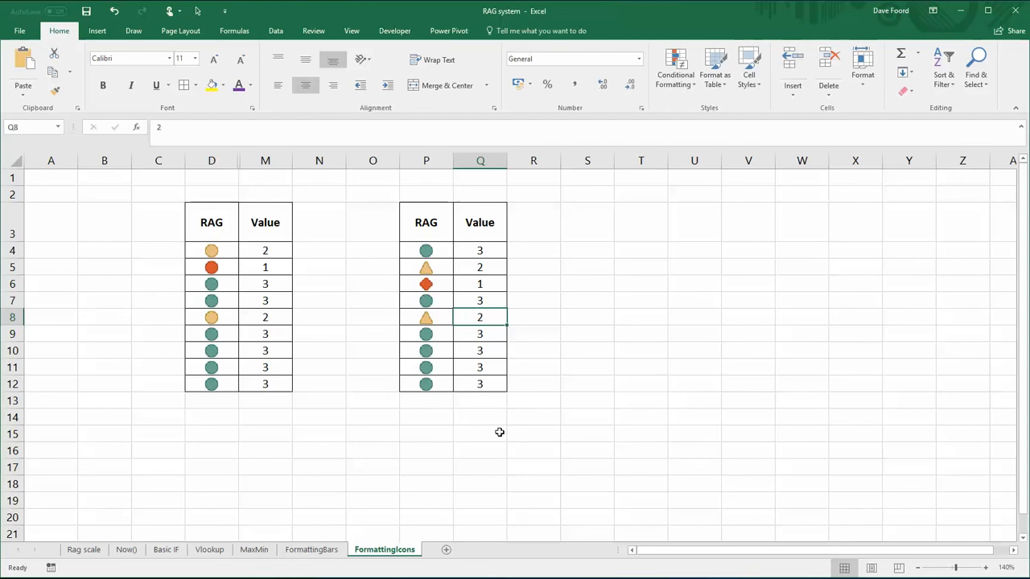